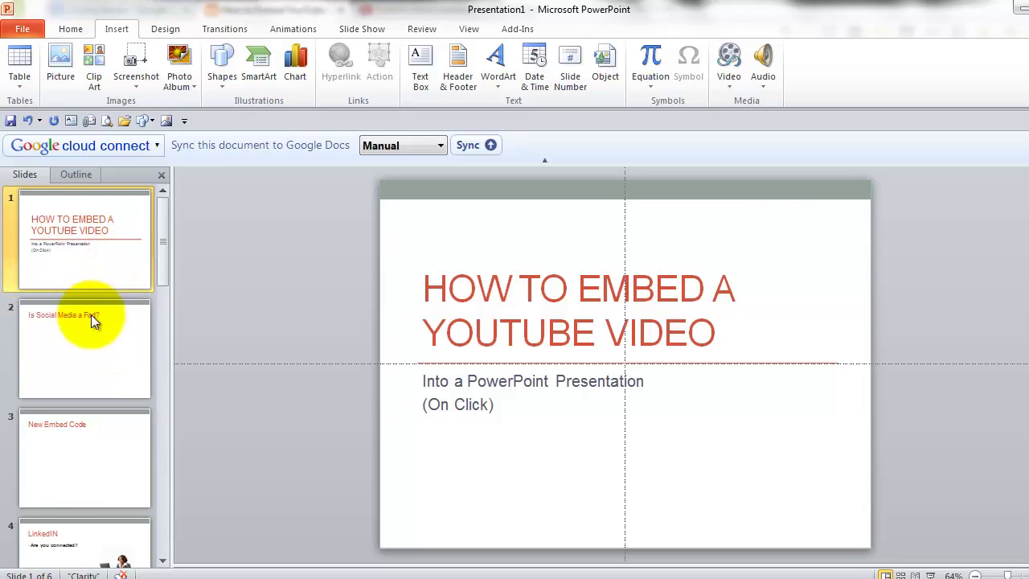
# Insert a new slide directly after slide 2
pyautogui.click(89, 342)
pyautogui.click(87, 337)
pyautogui.press('Return')
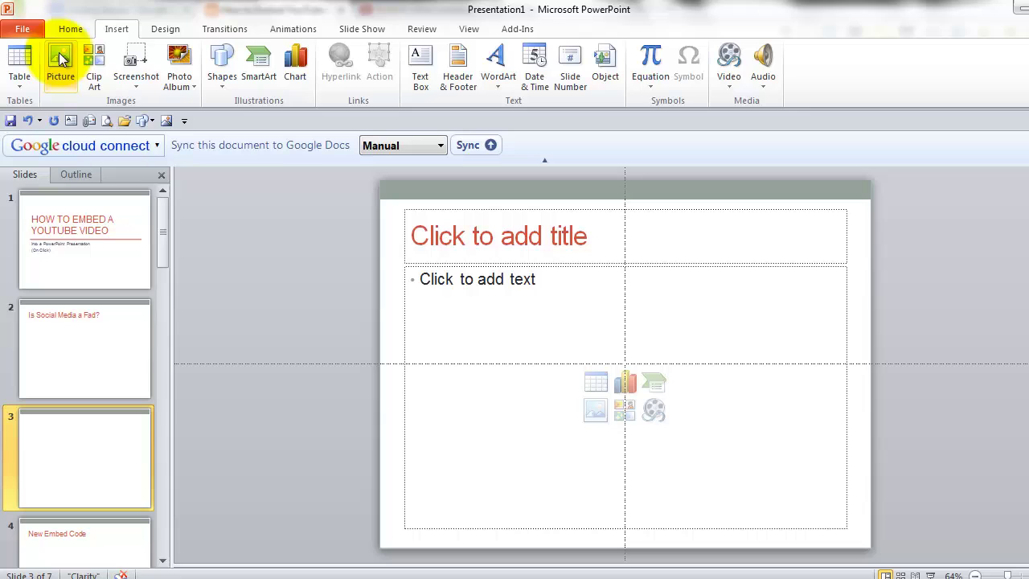
# Apply the Blank layout to the new third slide
pyautogui.click(76, 29)
pyautogui.click(187, 48)
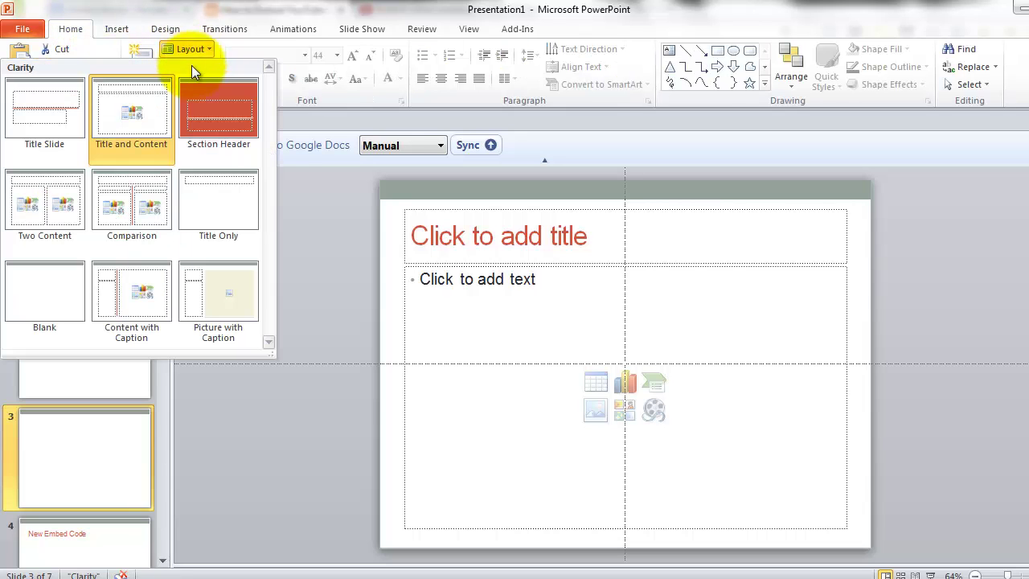
pyautogui.click(68, 283)
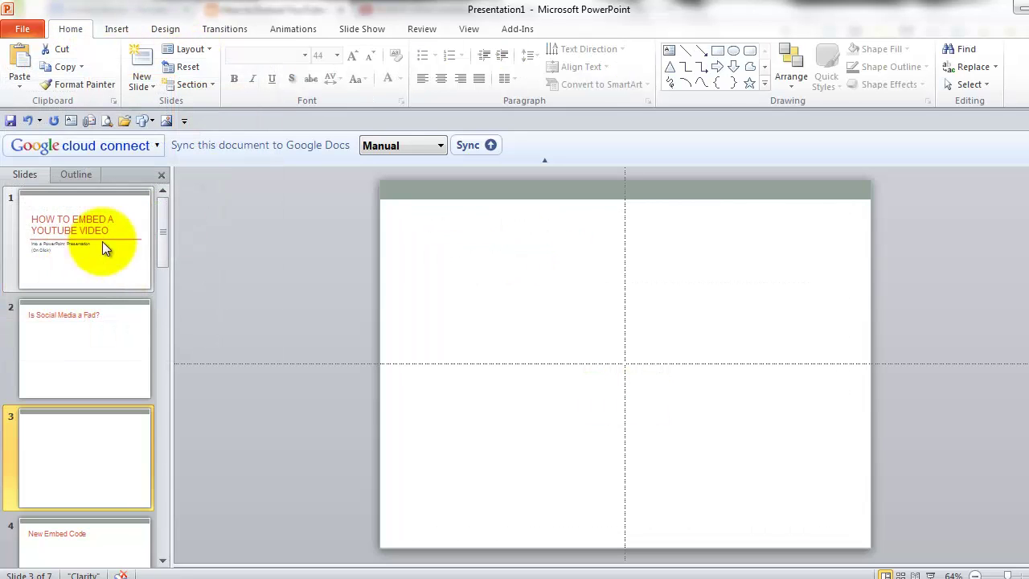
pyautogui.click(124, 29)
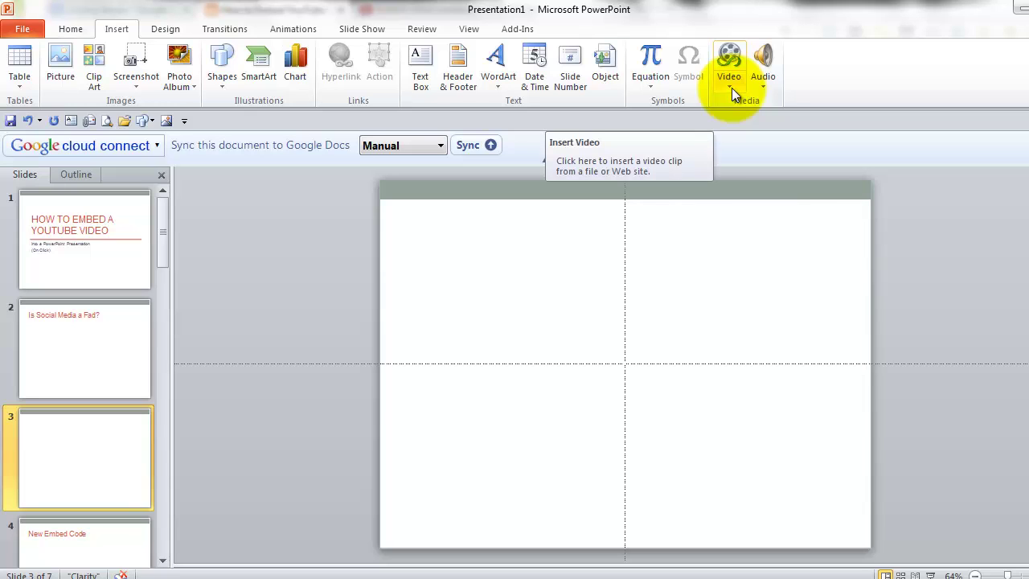
# In Chrome, bring up the Outlook Tip video's embed code, fully selected
pyautogui.moveTo(217, 574)
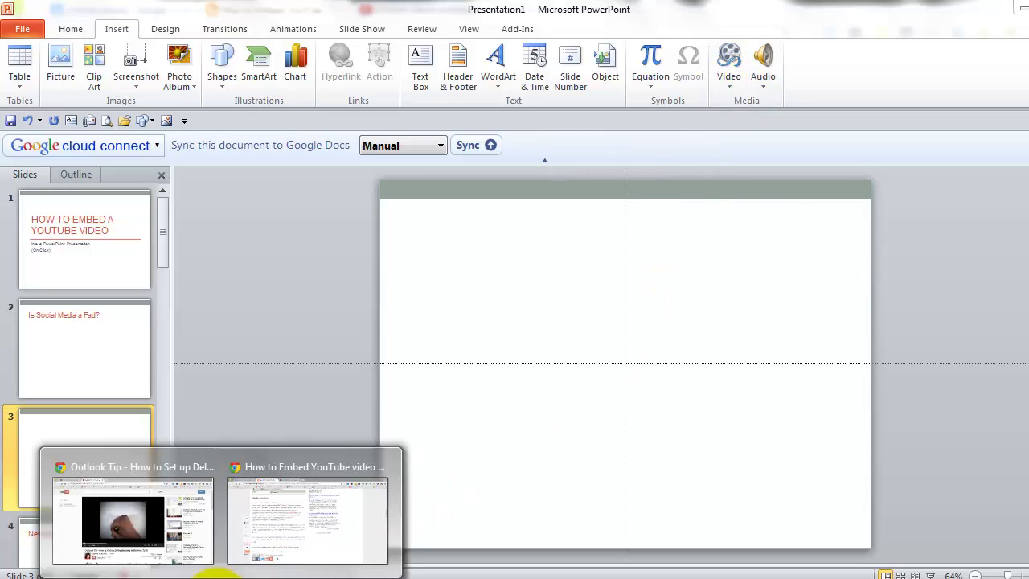
pyautogui.click(191, 539)
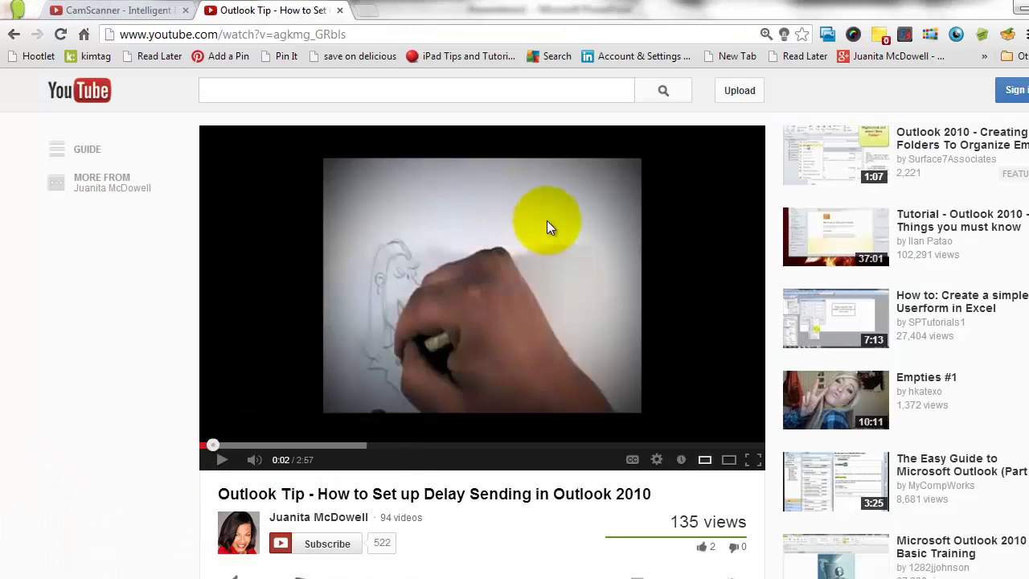
pyautogui.scroll(-5, 515, 322)
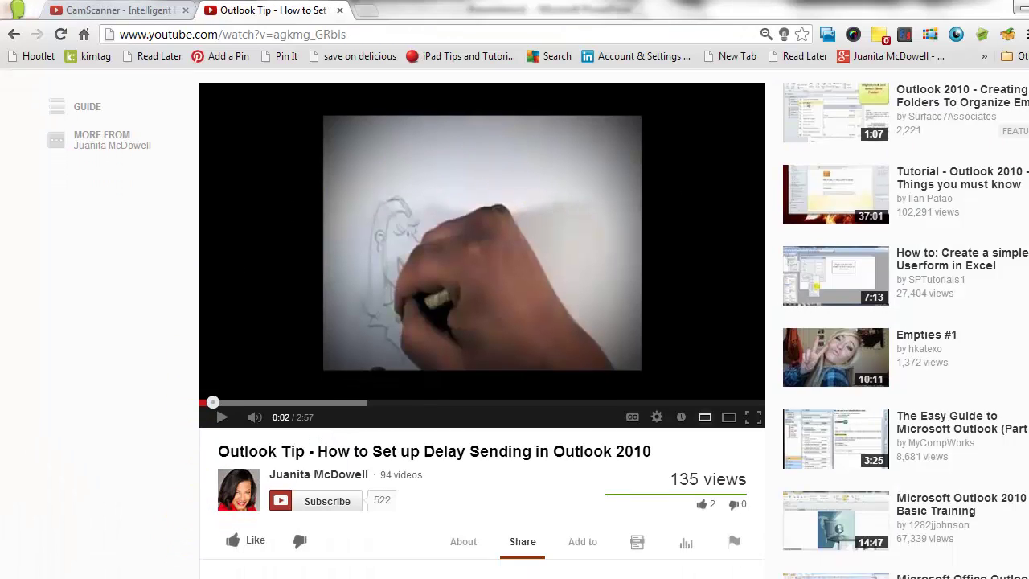
pyautogui.scroll(1, 482, 322)
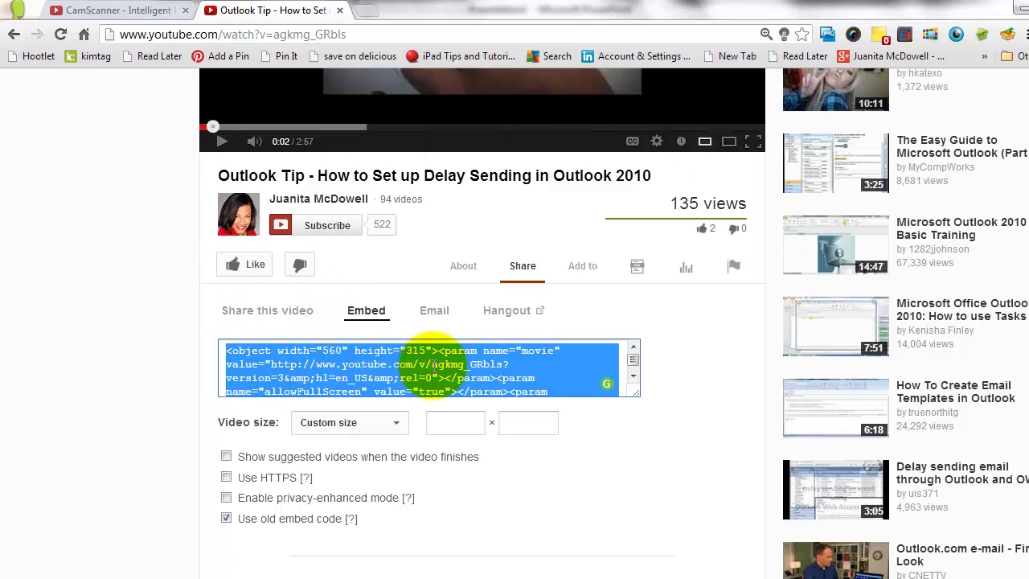
pyautogui.click(523, 265)
pyautogui.click(368, 314)
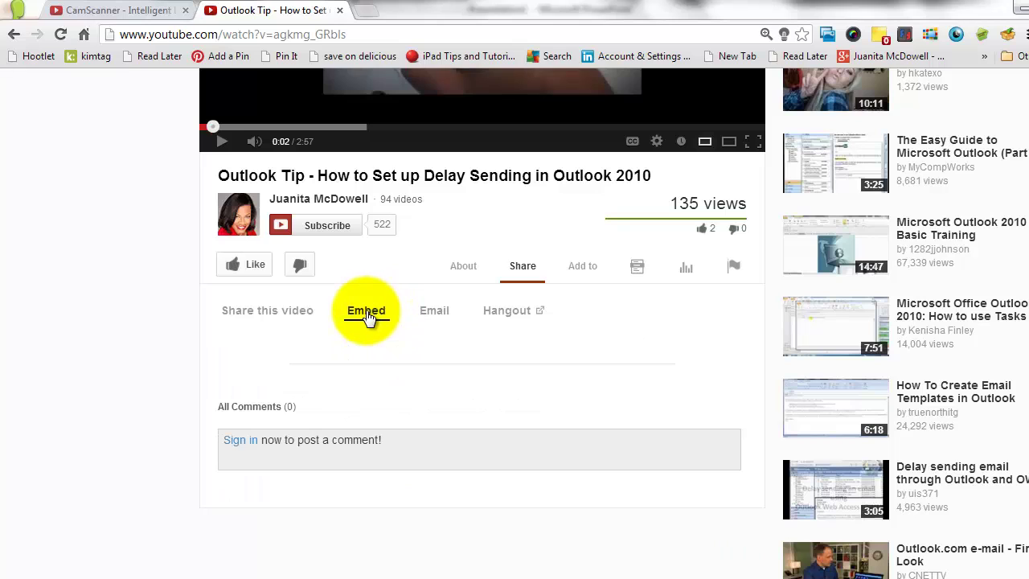
pyautogui.click(367, 315)
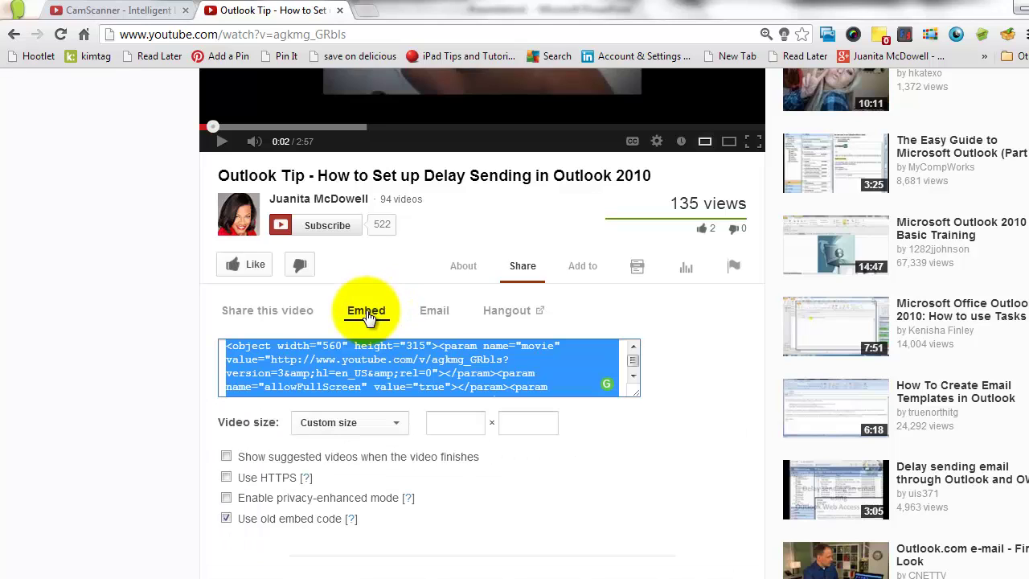
# Copy the selected old-style embed code
pyautogui.rightClick(295, 355)
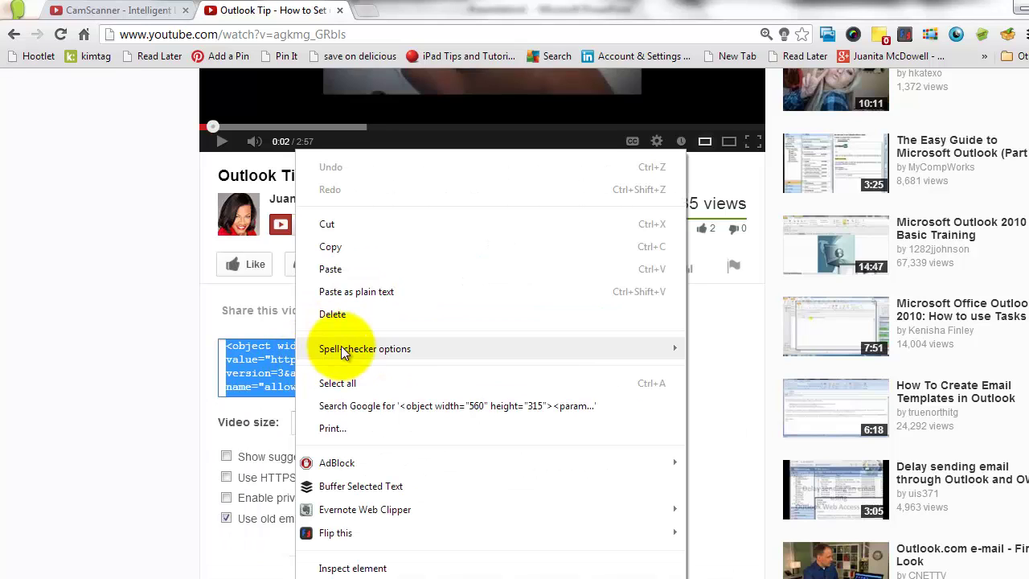
pyautogui.click(342, 253)
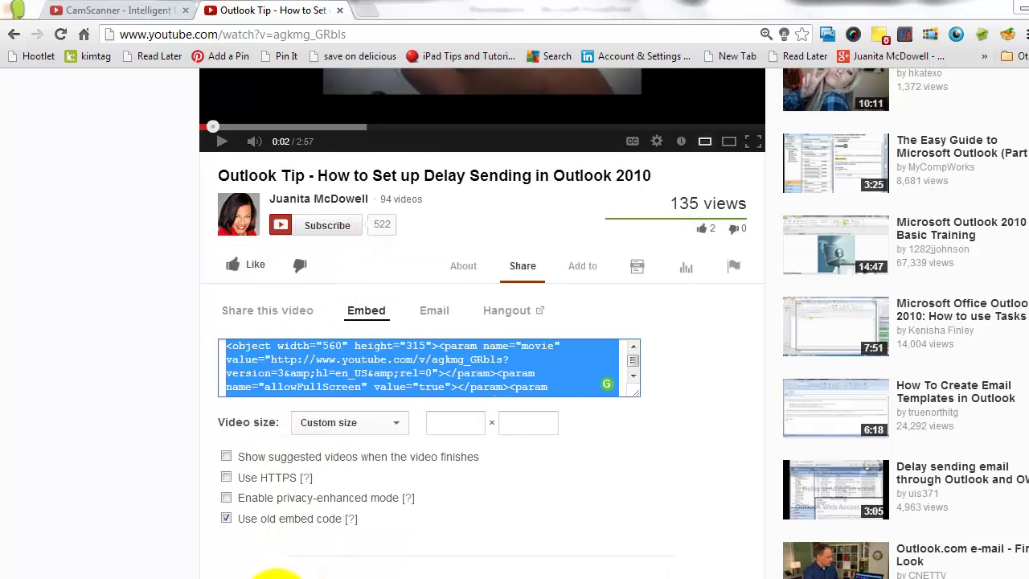
pyautogui.click(273, 575)
# Paste the YouTube embed code into PowerPoint's Insert Video From Web Site dialog
pyautogui.click(304, 532)
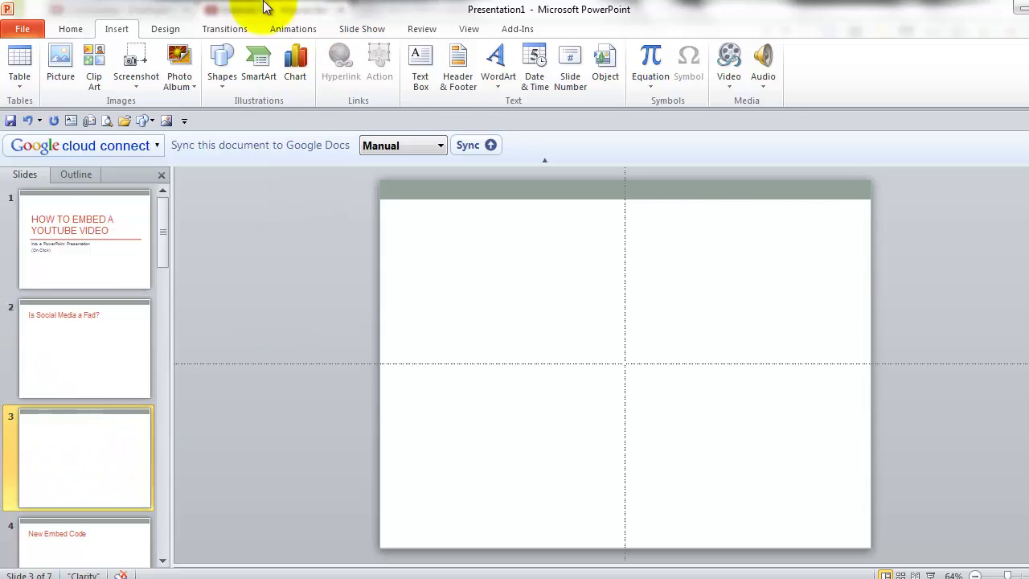
pyautogui.click(738, 85)
pyautogui.click(718, 125)
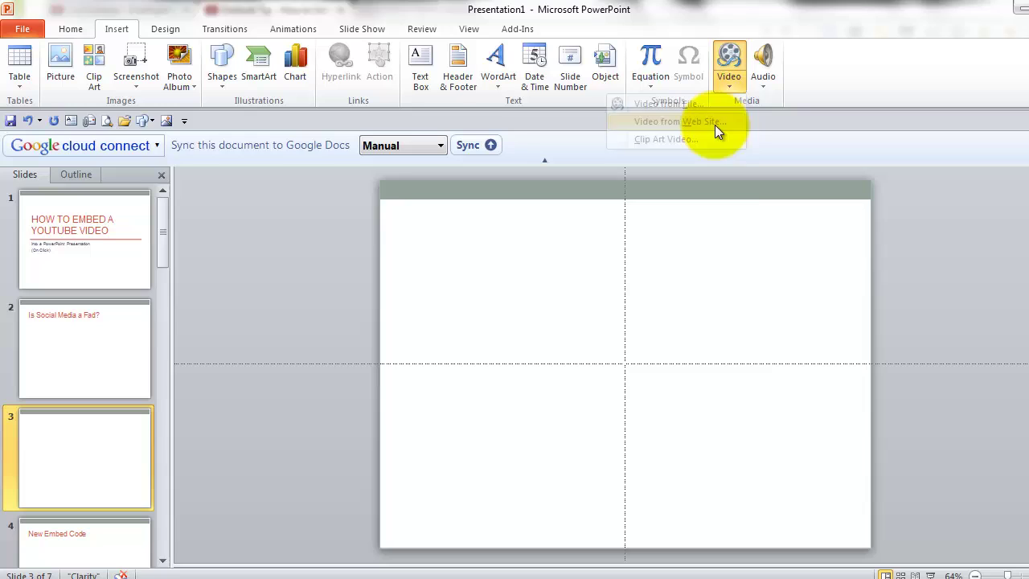
pyautogui.rightClick(376, 259)
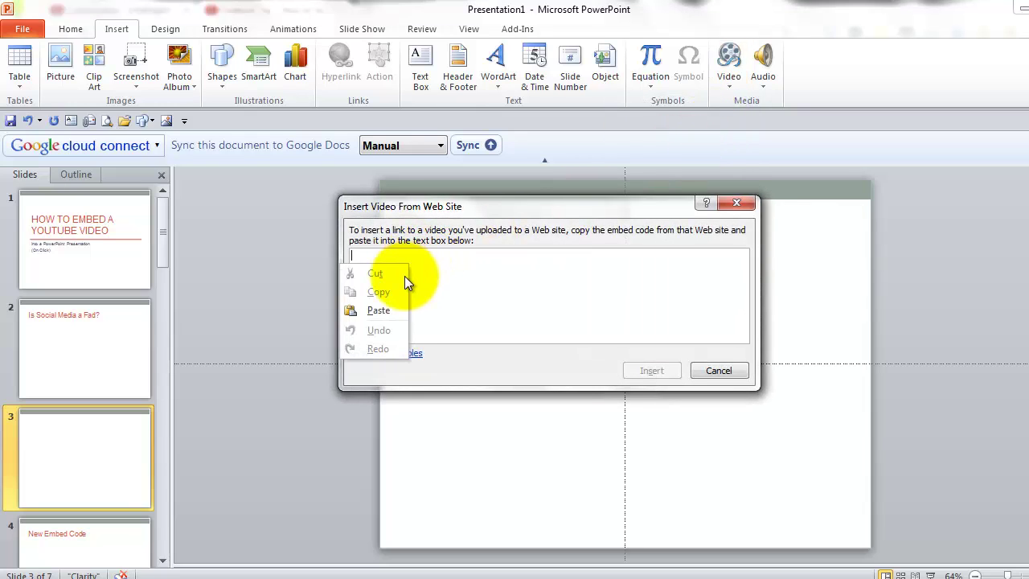
pyautogui.click(389, 313)
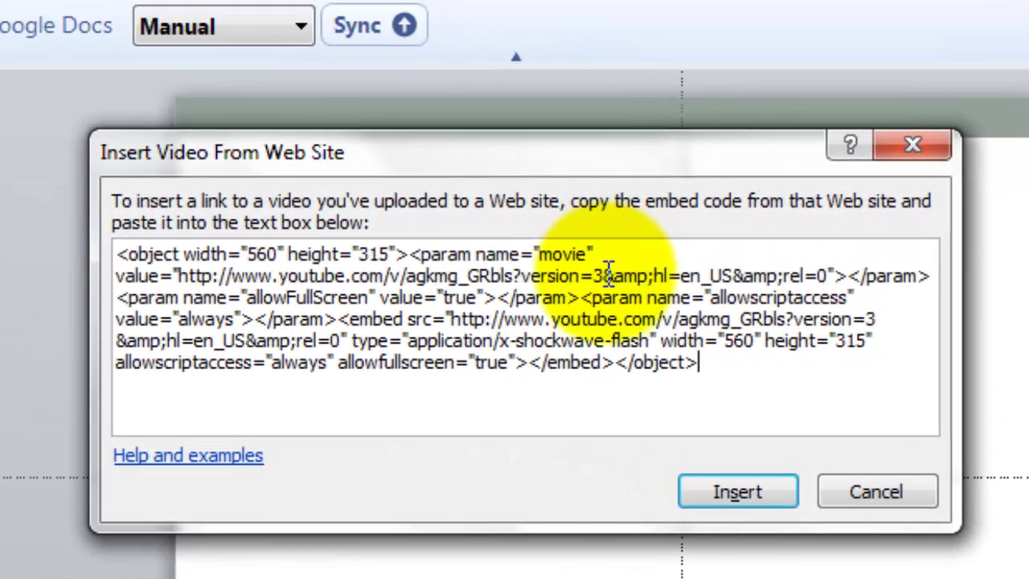
# Delete both version=3 parameters from the pasted embed code
pyautogui.click(606, 275)
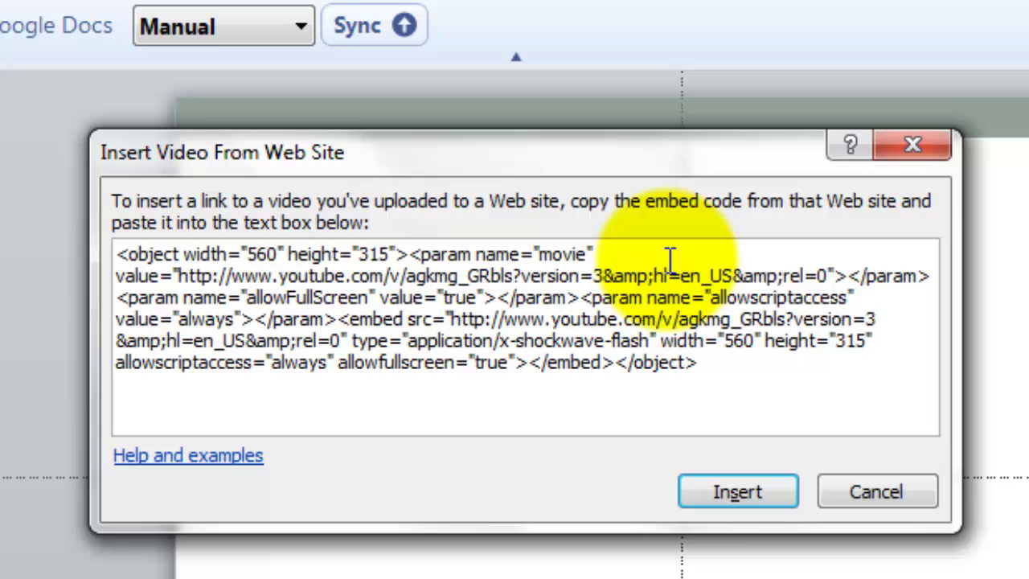
pyautogui.press('BackSpace')
pyautogui.press('BackSpace')
pyautogui.press('BackSpace')
pyautogui.press('BackSpace')
pyautogui.press('BackSpace')
pyautogui.press('BackSpace')
pyautogui.press('BackSpace')
pyautogui.press('BackSpace')
pyautogui.press('BackSpace')
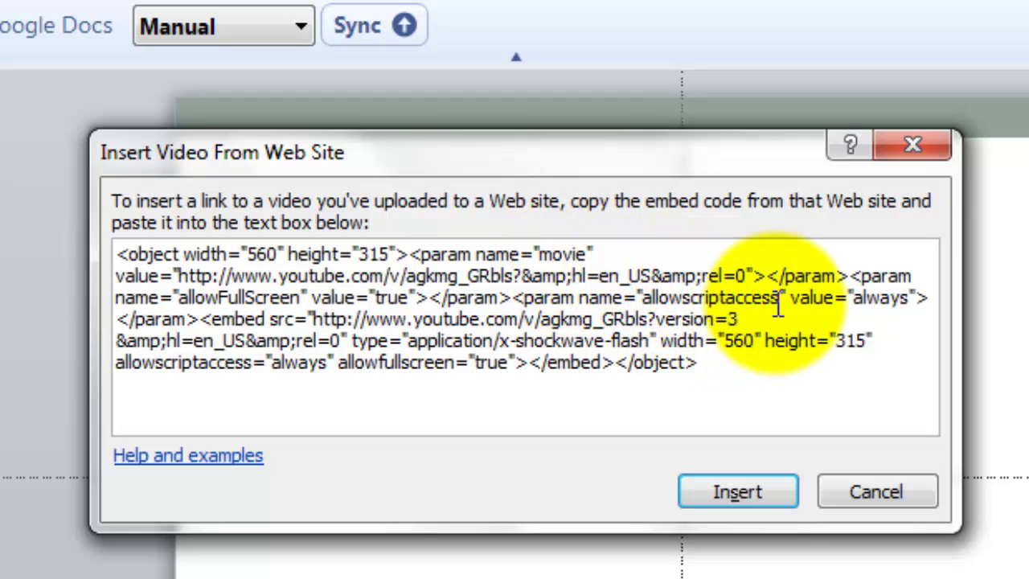
pyautogui.press('BackSpace')
pyautogui.press('BackSpace')
pyautogui.press('BackSpace')
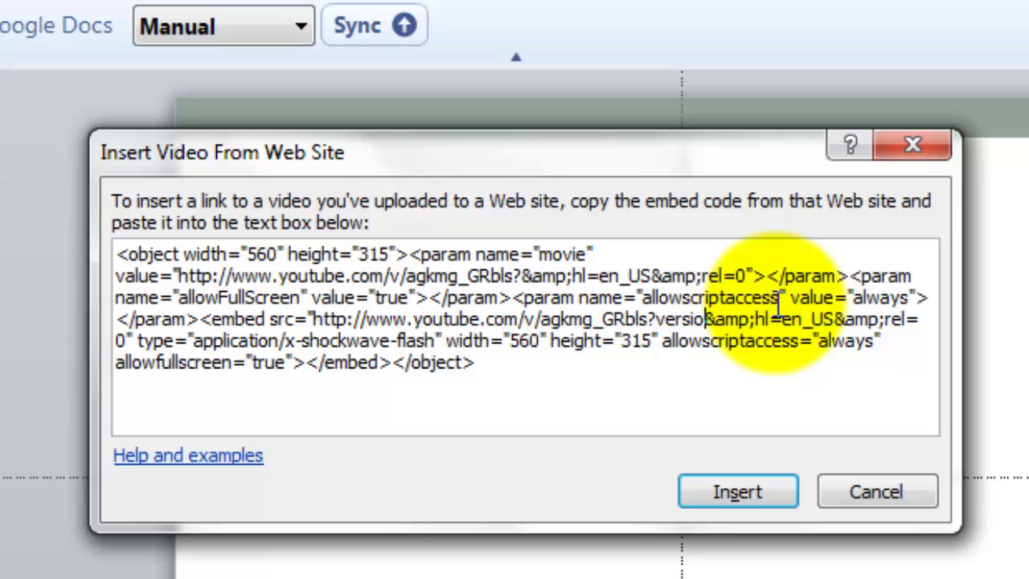
pyautogui.press('BackSpace')
pyautogui.press('BackSpace')
pyautogui.press('BackSpace')
pyautogui.press('BackSpace')
pyautogui.press('BackSpace')
pyautogui.press('BackSpace')
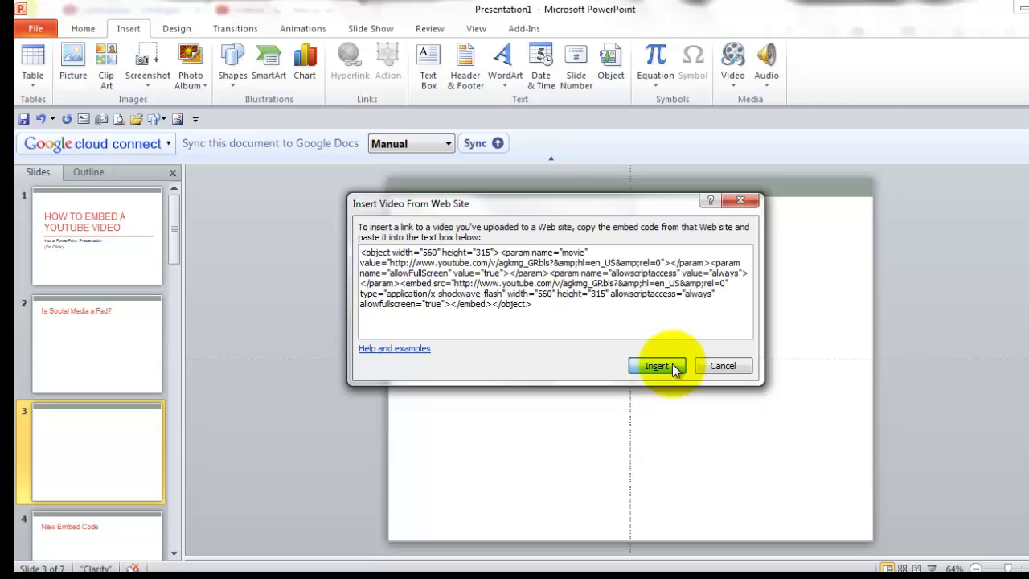
# Move the video to slide 3's top-left corner and stretch it to the bottom-right corner
pyautogui.click(656, 366)
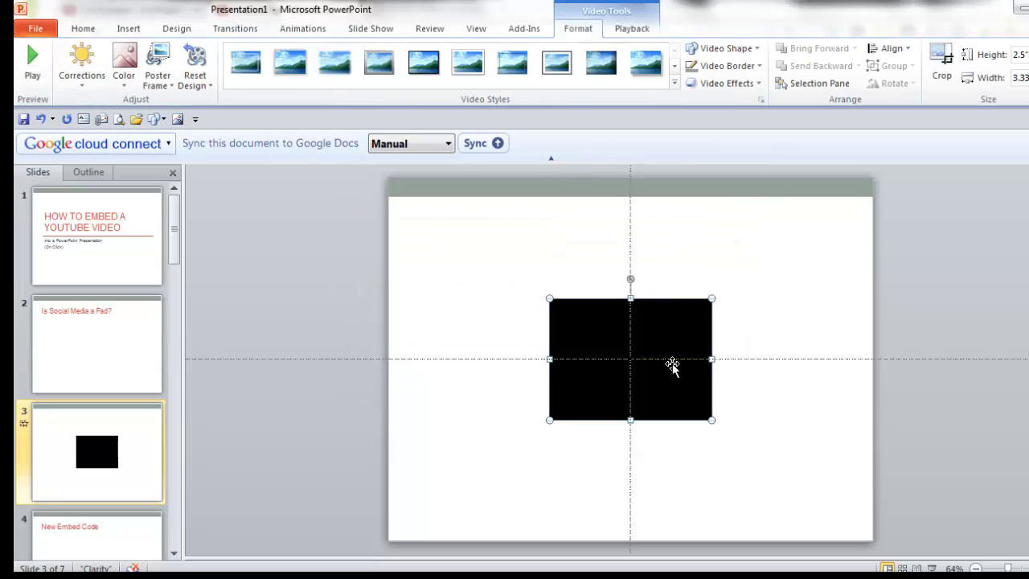
pyautogui.moveTo(591, 338); pyautogui.dragTo(435, 223)
pyautogui.moveTo(549, 301); pyautogui.dragTo(774, 545)
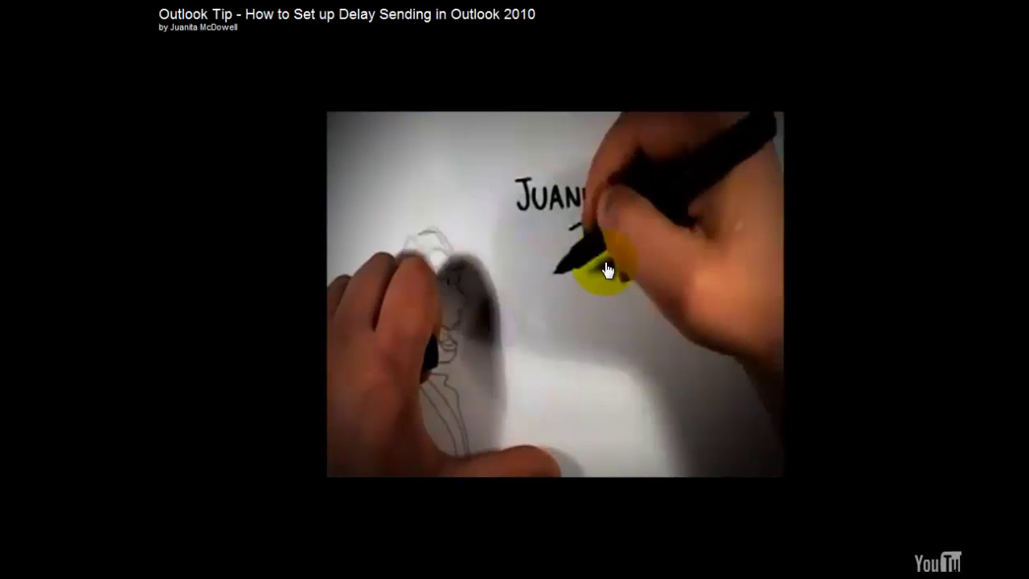
# Exit the slideshow and set the video's Playback Start option to On Click
pyautogui.press('Escape')
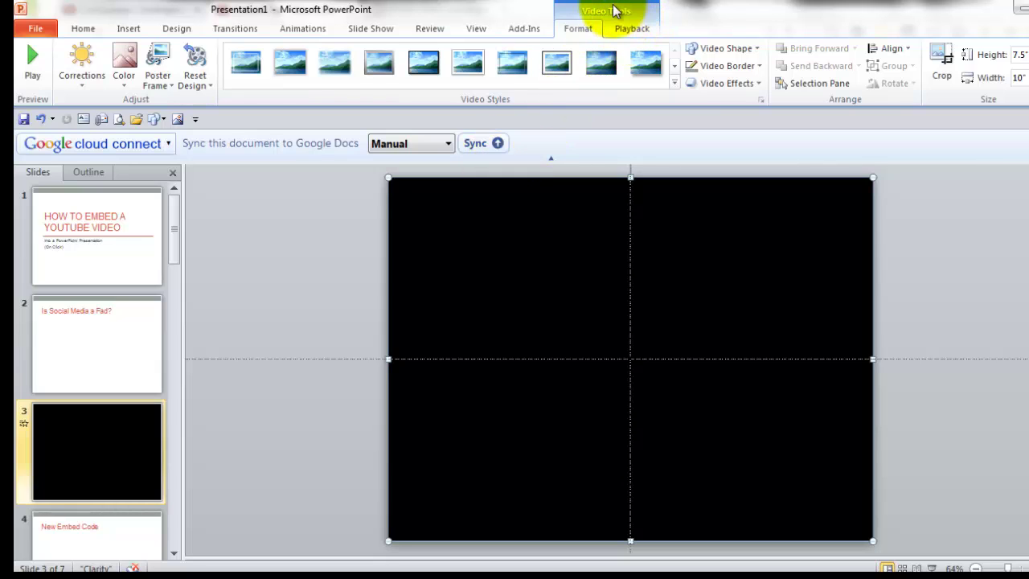
pyautogui.click(629, 30)
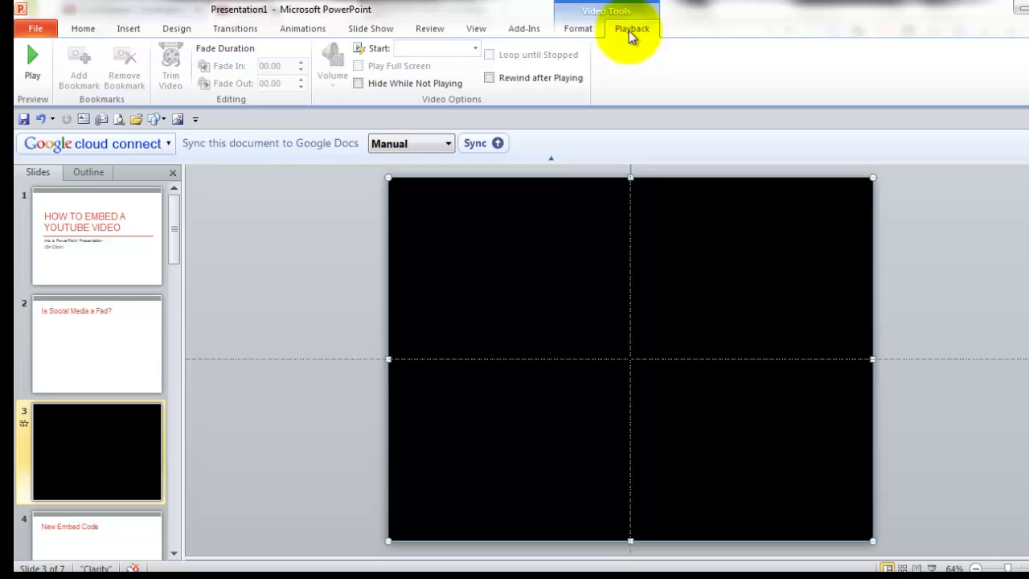
pyautogui.click(476, 50)
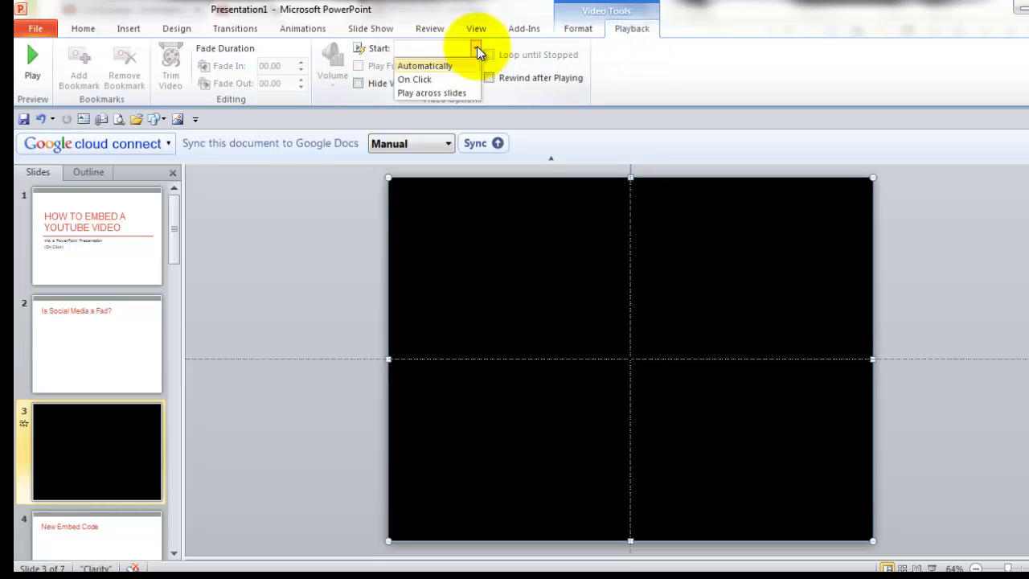
pyautogui.click(456, 81)
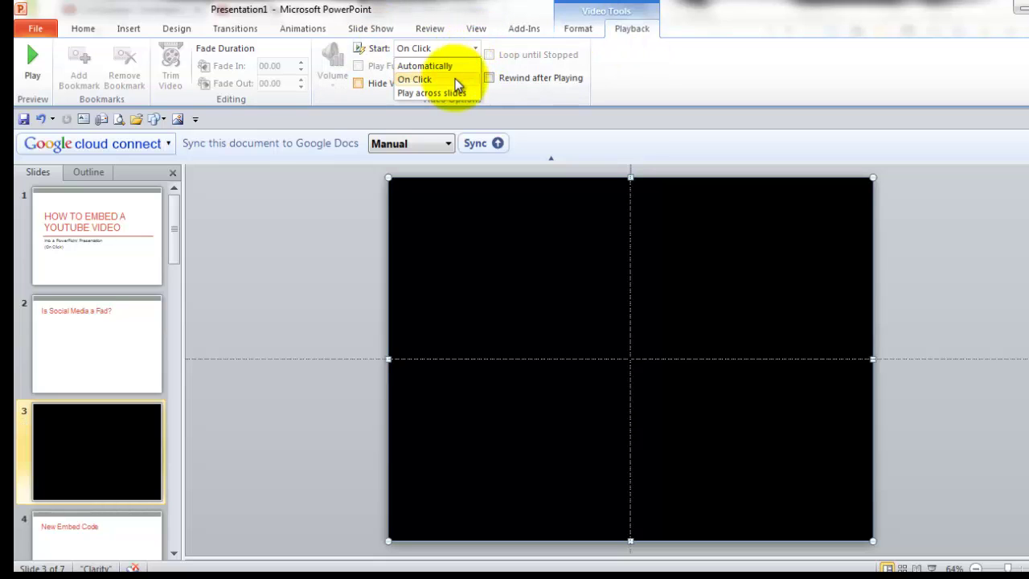
pyautogui.click(173, 553)
pyautogui.click(173, 553)
# Move from slide 4 to slide 6, The Cash In Magnet article screenshot
pyautogui.click(177, 554)
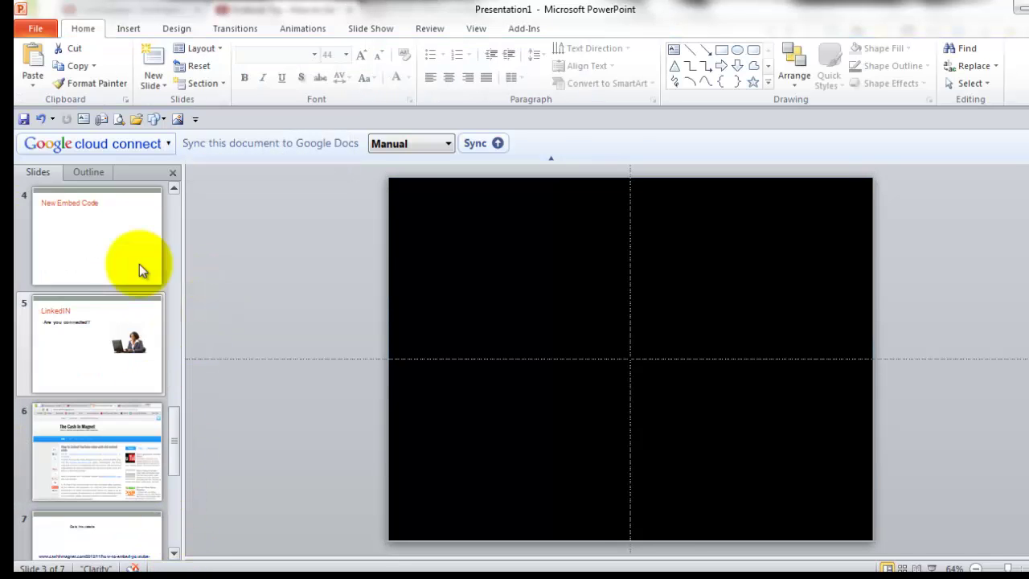
pyautogui.click(132, 238)
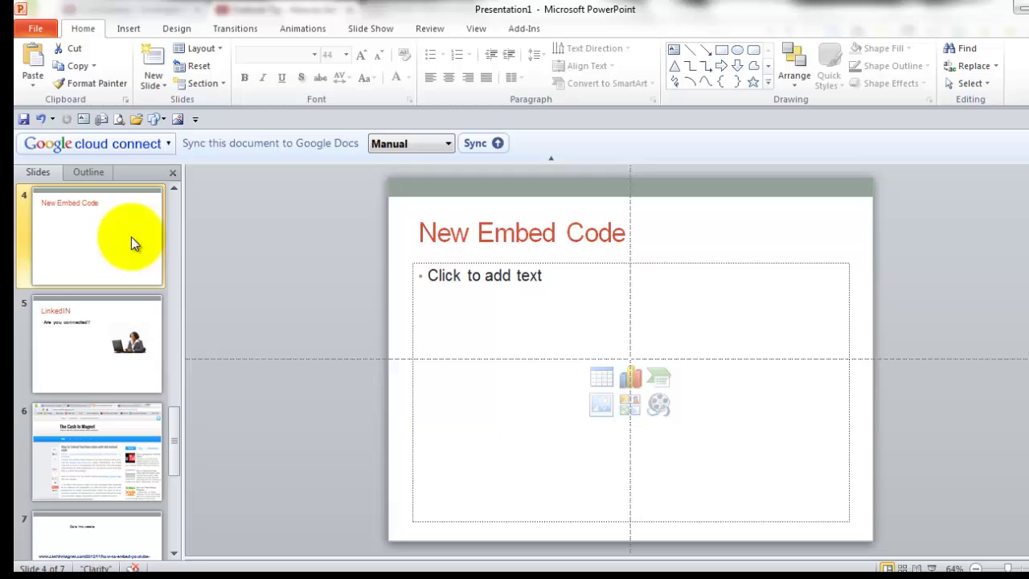
pyautogui.click(103, 449)
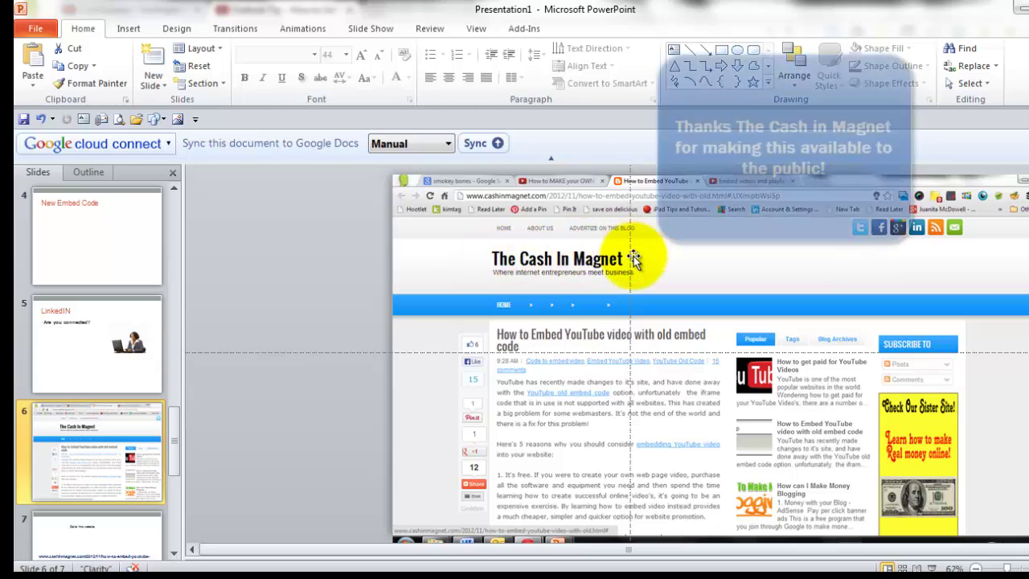
pyautogui.click(173, 553)
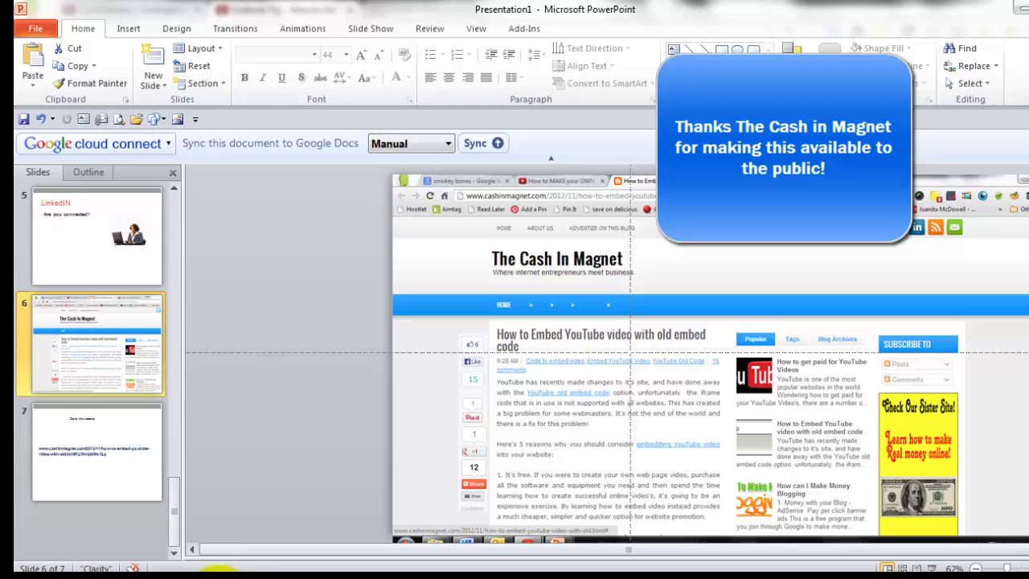
# In Chrome, scroll to The Cash In Magnet's embed code and select the whole block
pyautogui.moveTo(222, 572)
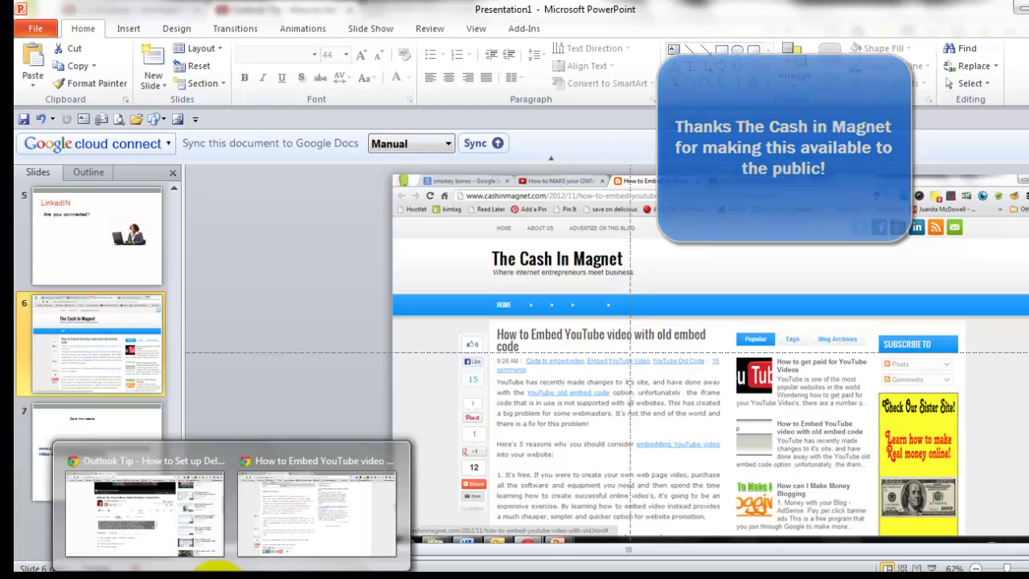
pyautogui.click(264, 539)
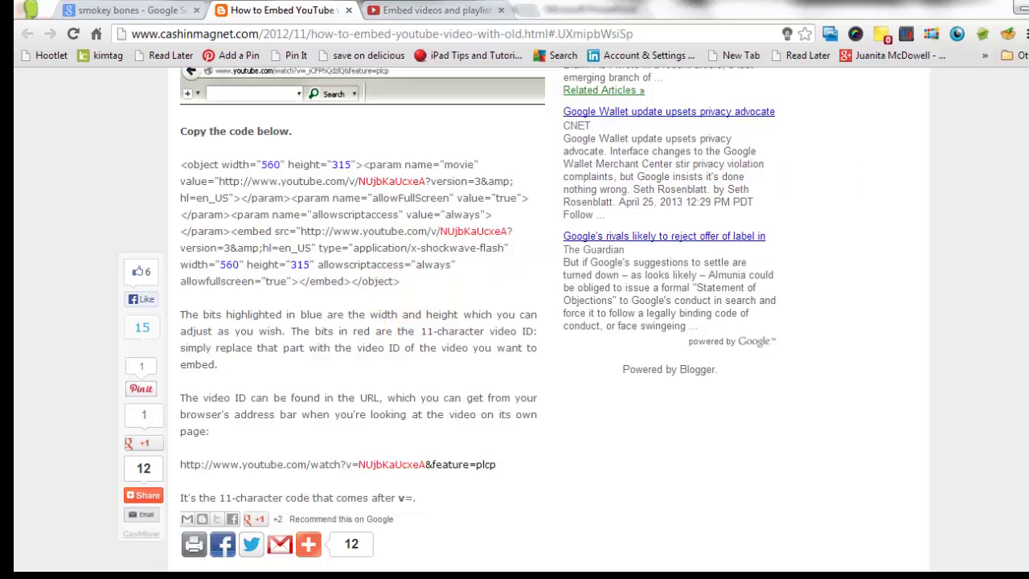
pyautogui.scroll(10, 406, 297)
pyautogui.scroll(3, 406, 297)
pyautogui.scroll(-7, 406, 298)
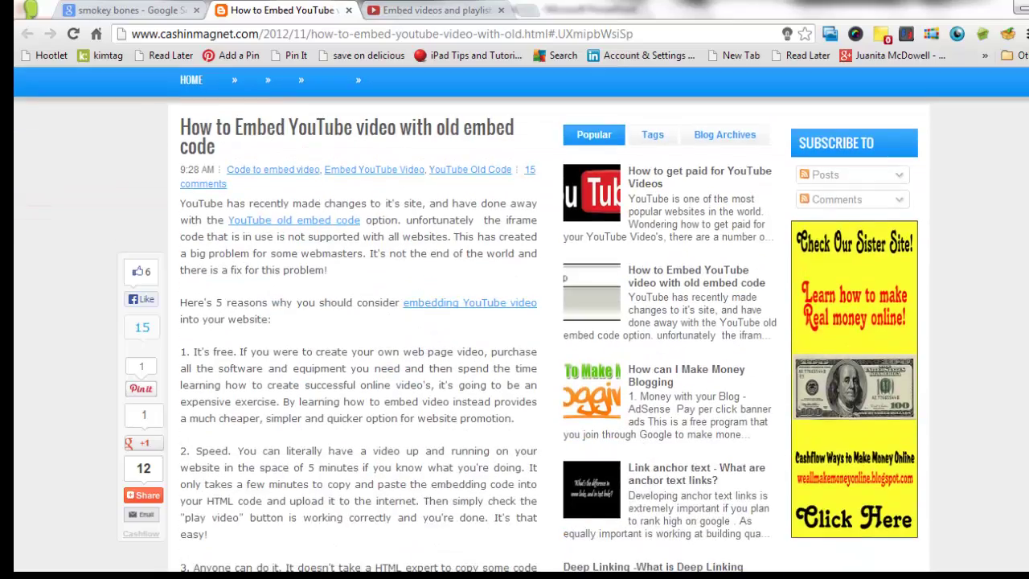
pyautogui.scroll(-5, 414, 171)
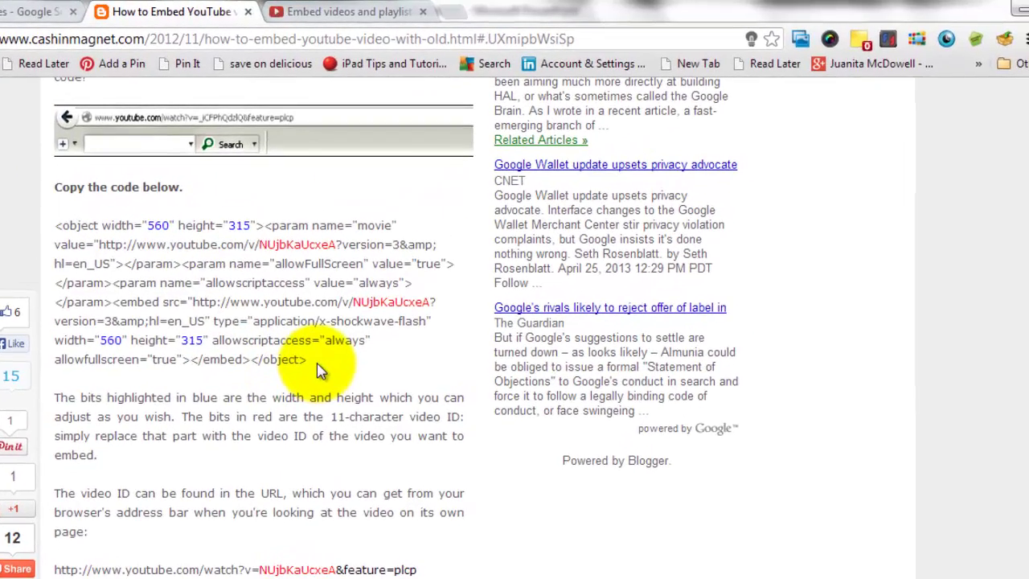
pyautogui.moveTo(316, 359); pyautogui.dragTo(56, 209)
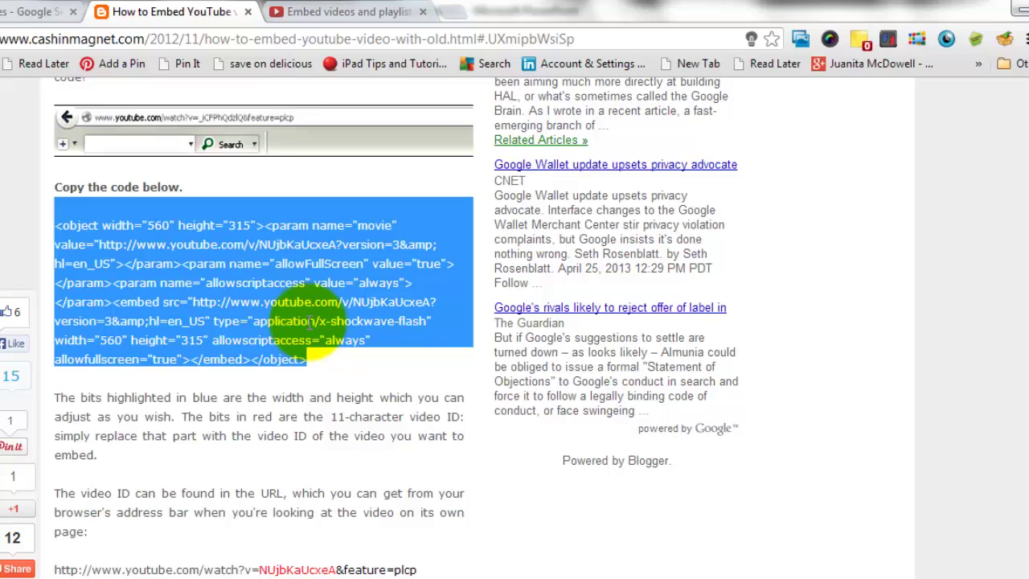
pyautogui.click(330, 360)
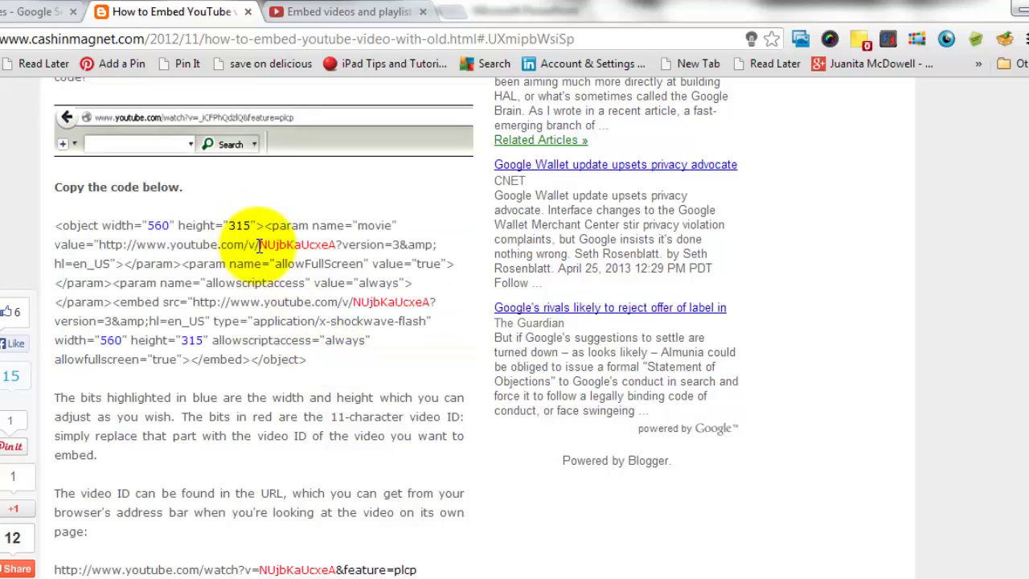
# Highlight the video ID in both the movie URL and the embed source
pyautogui.moveTo(259, 244); pyautogui.dragTo(336, 245)
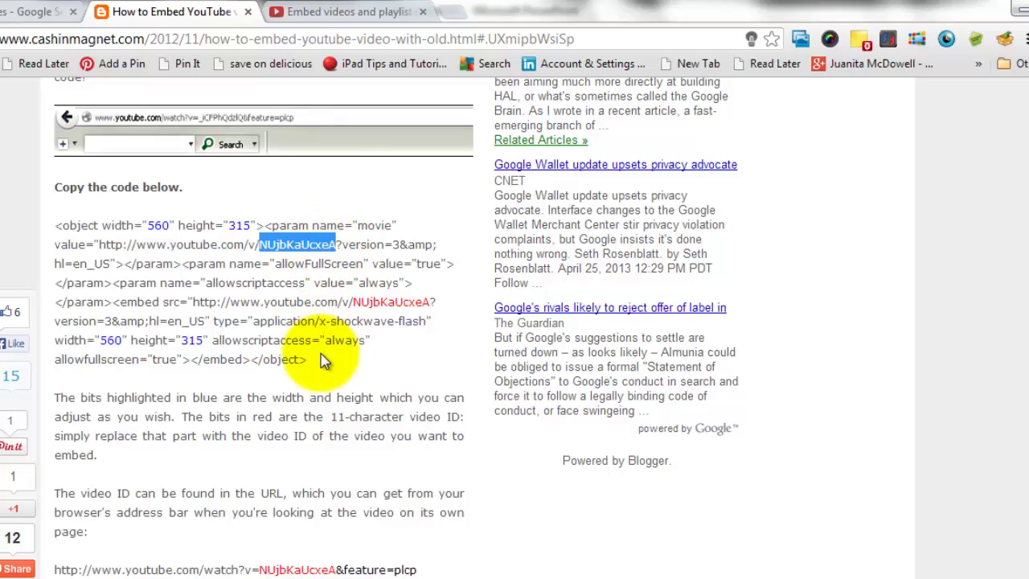
pyautogui.moveTo(352, 301); pyautogui.dragTo(431, 302)
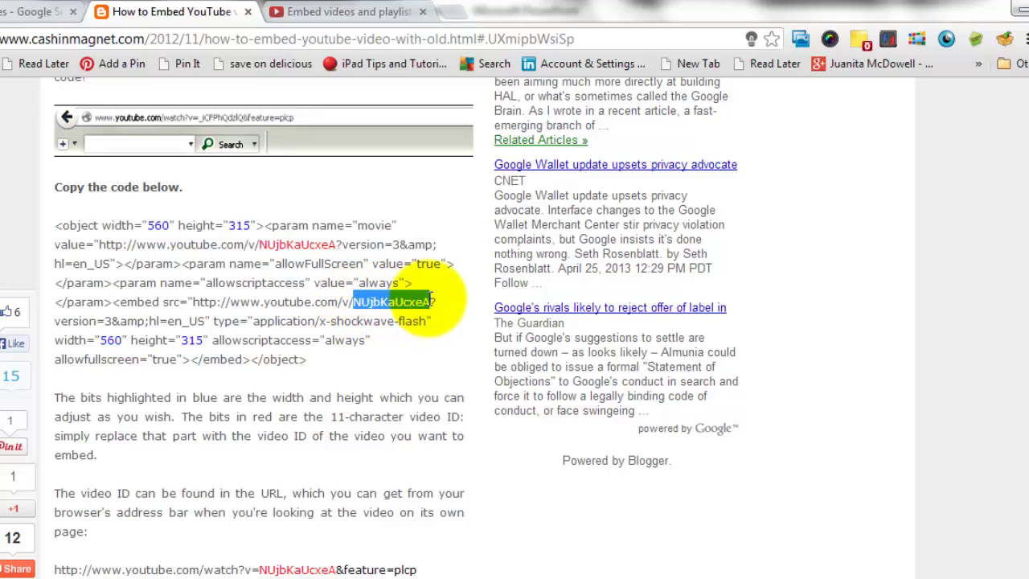
pyautogui.click(307, 358)
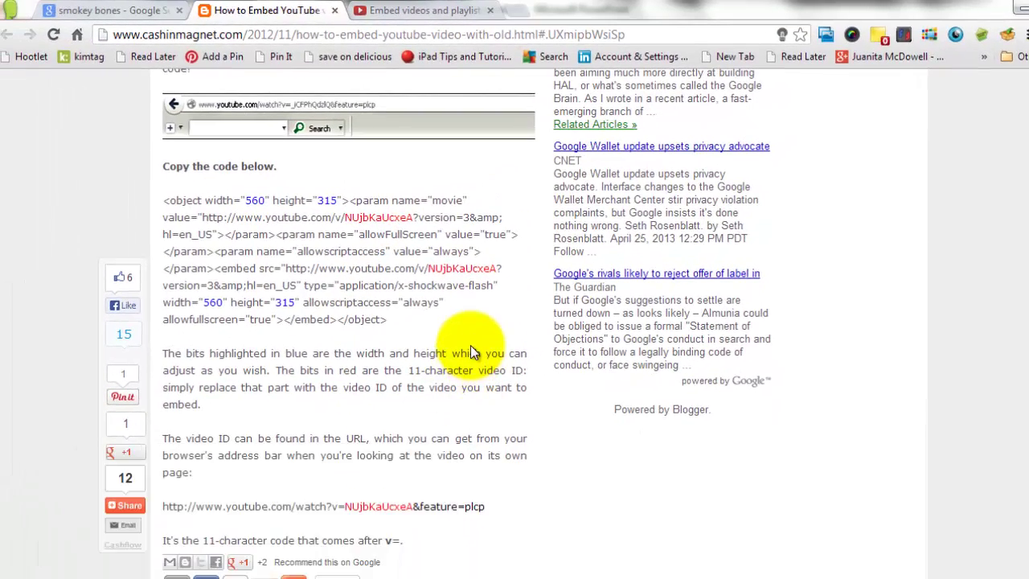
# Return to Presentation1 and show slide 1, the title slide
pyautogui.moveTo(266, 575)
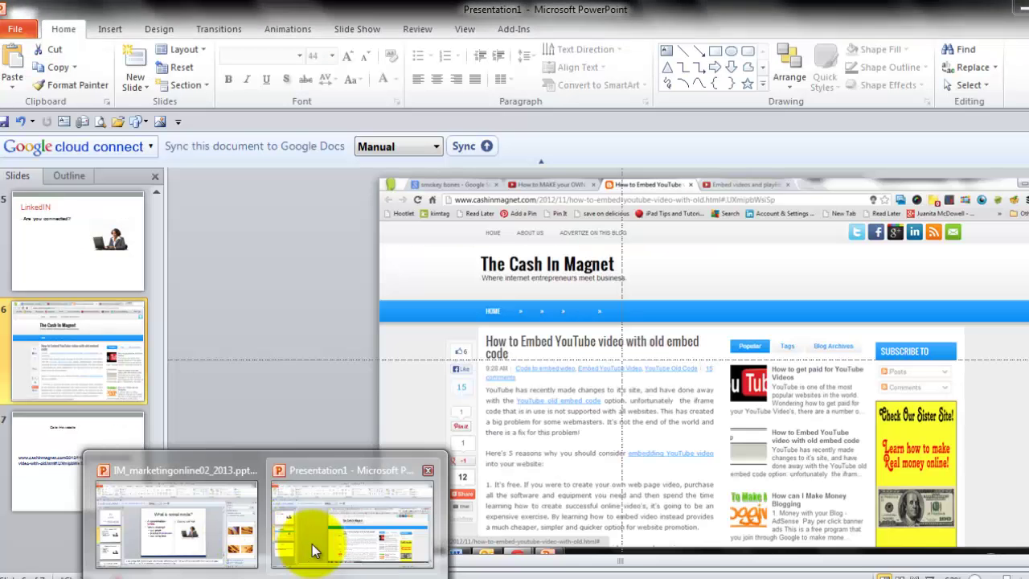
pyautogui.click(312, 414)
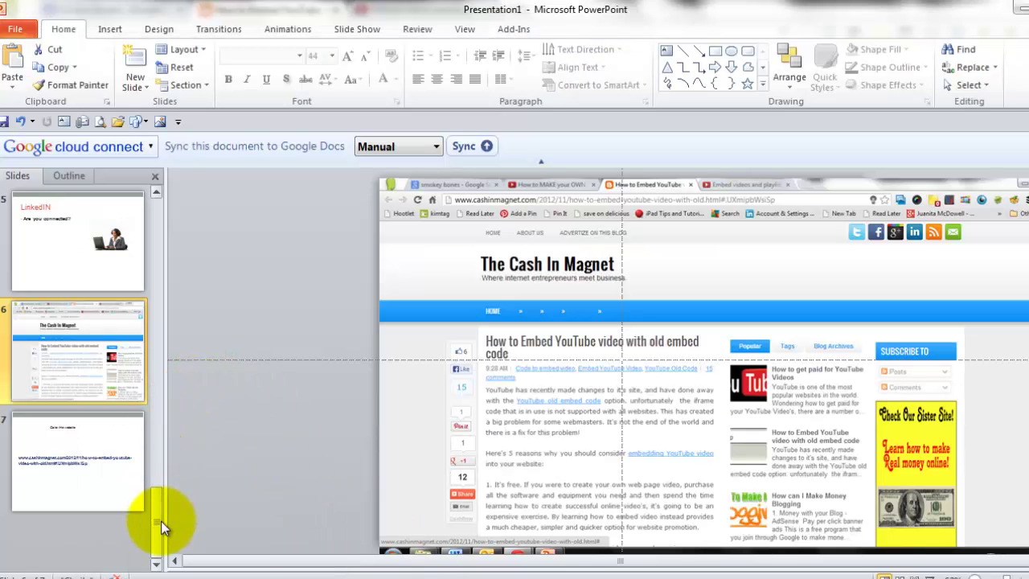
pyautogui.moveTo(160, 521); pyautogui.dragTo(172, 195)
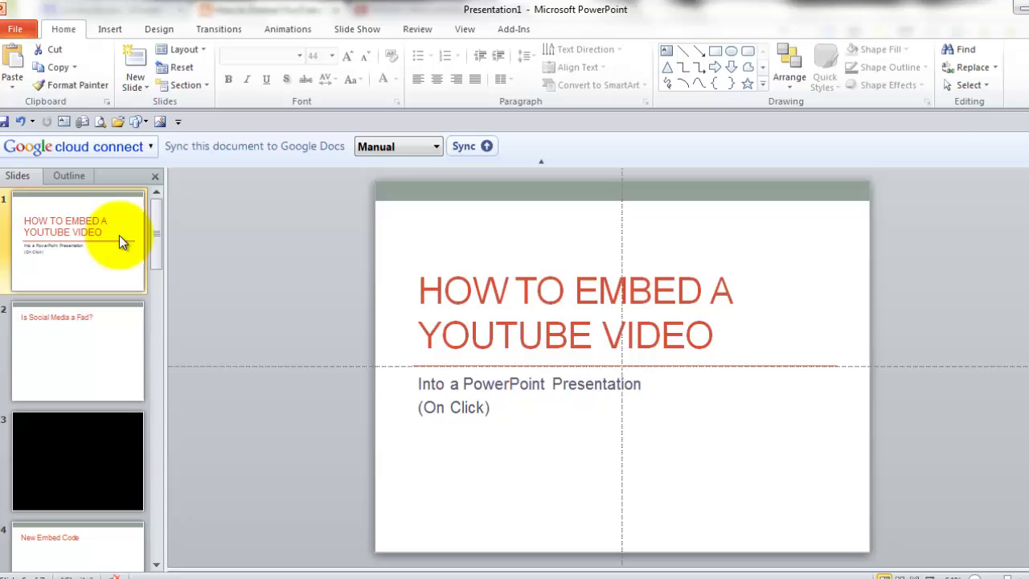